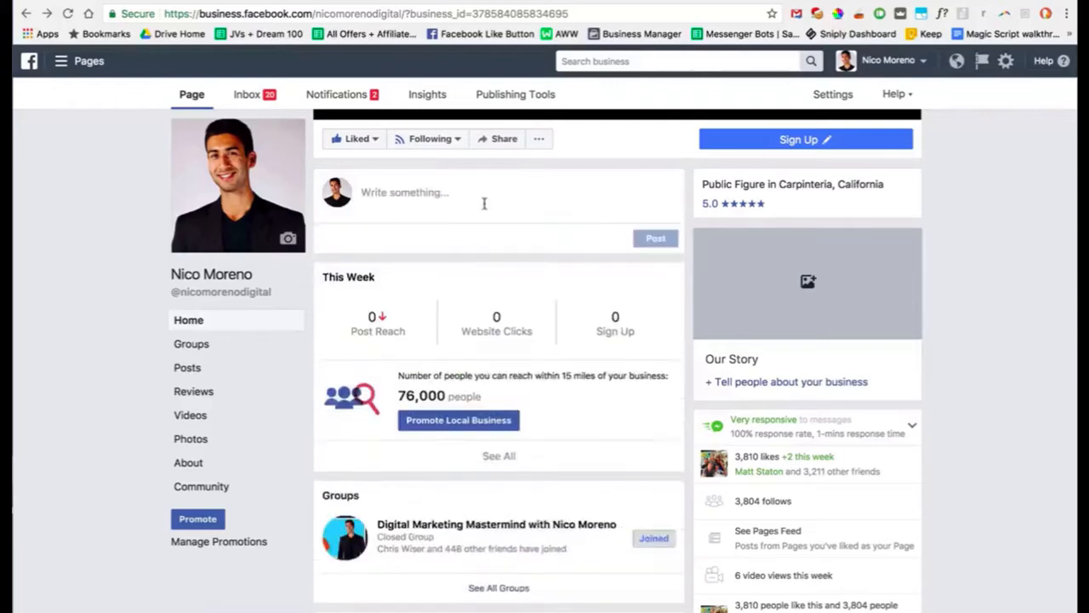
{"action": "scroll", "coordinate": [441, 224], "scroll_direction": "down", "scroll_amount": 5}
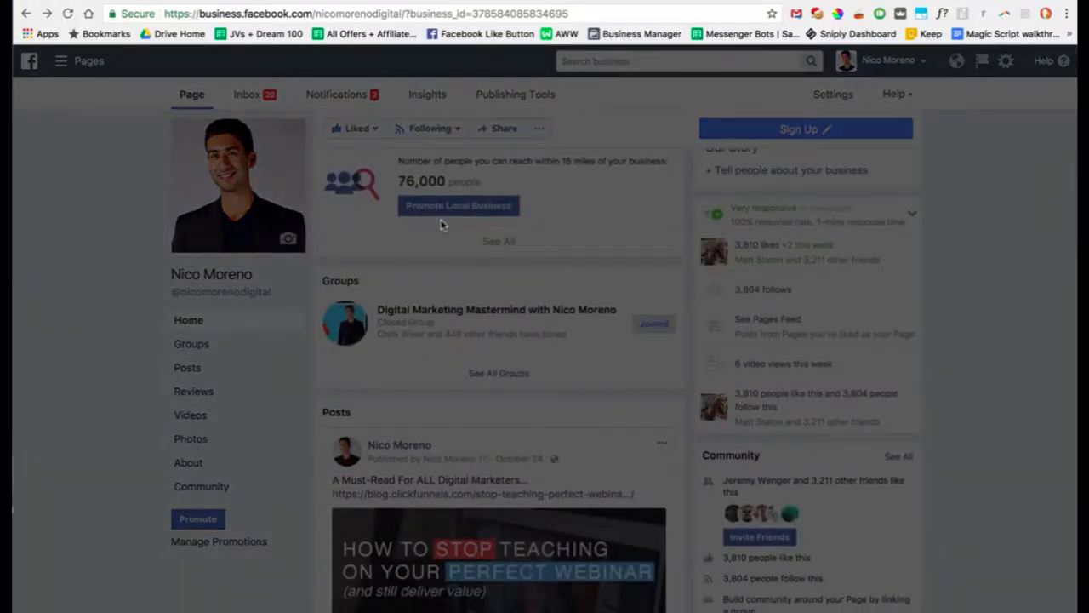
{"action": "scroll", "coordinate": [489, 366], "scroll_direction": "down", "scroll_amount": 4}
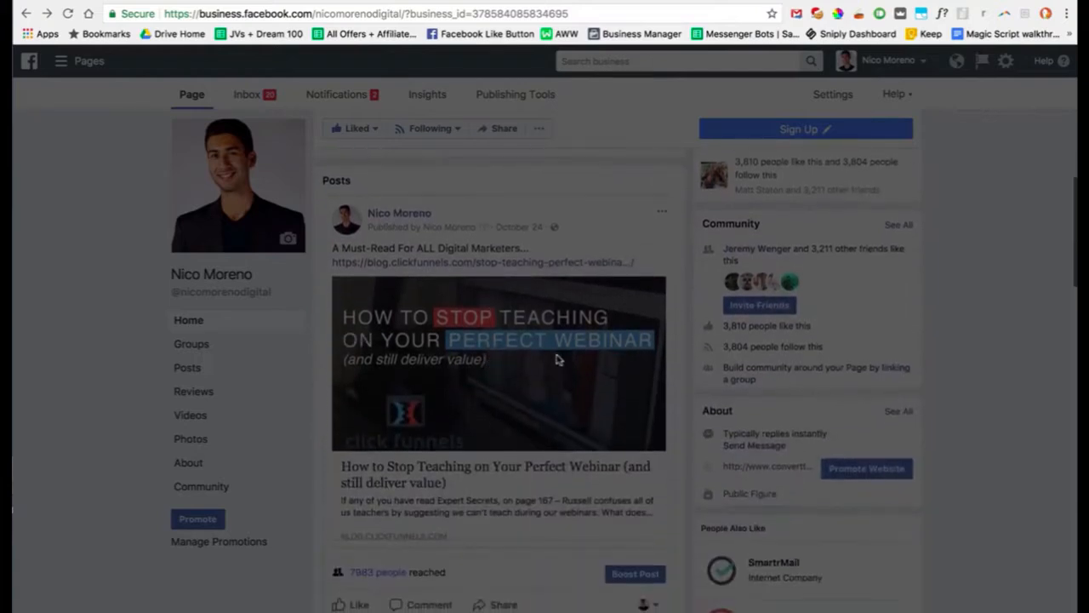
{"action": "scroll", "coordinate": [414, 323], "scroll_direction": "up", "scroll_amount": 4}
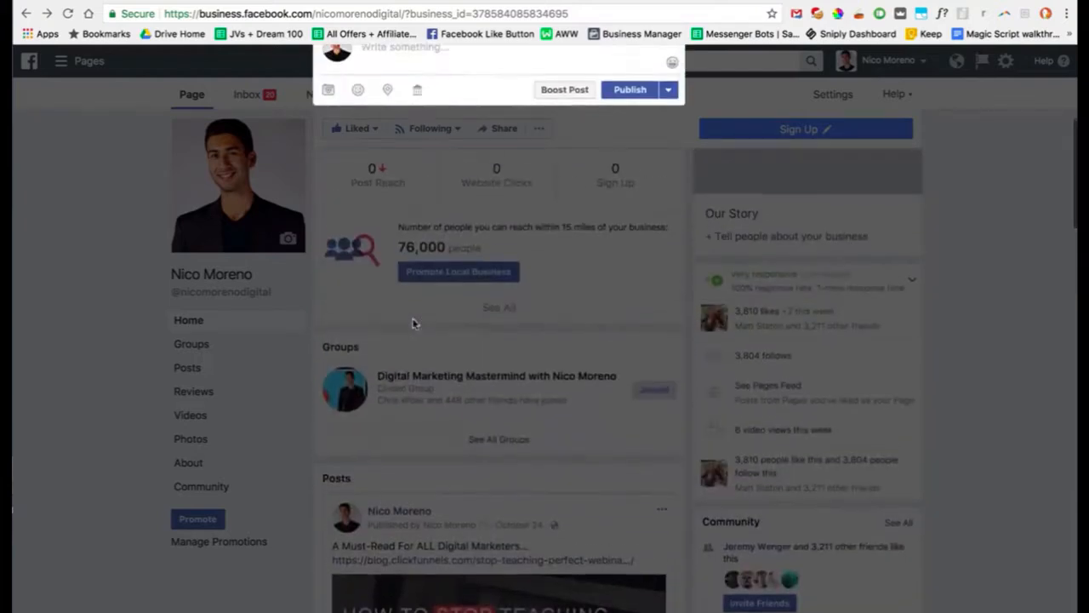
{"action": "scroll", "coordinate": [425, 321], "scroll_direction": "up", "scroll_amount": 5}
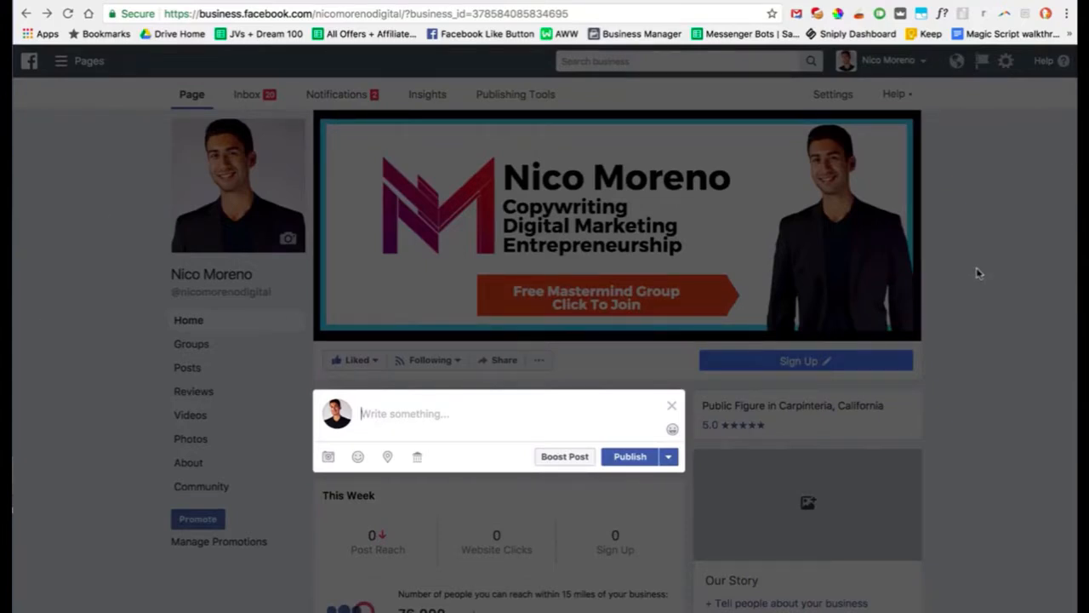
{"action": "left_click", "coordinate": [106, 377]}
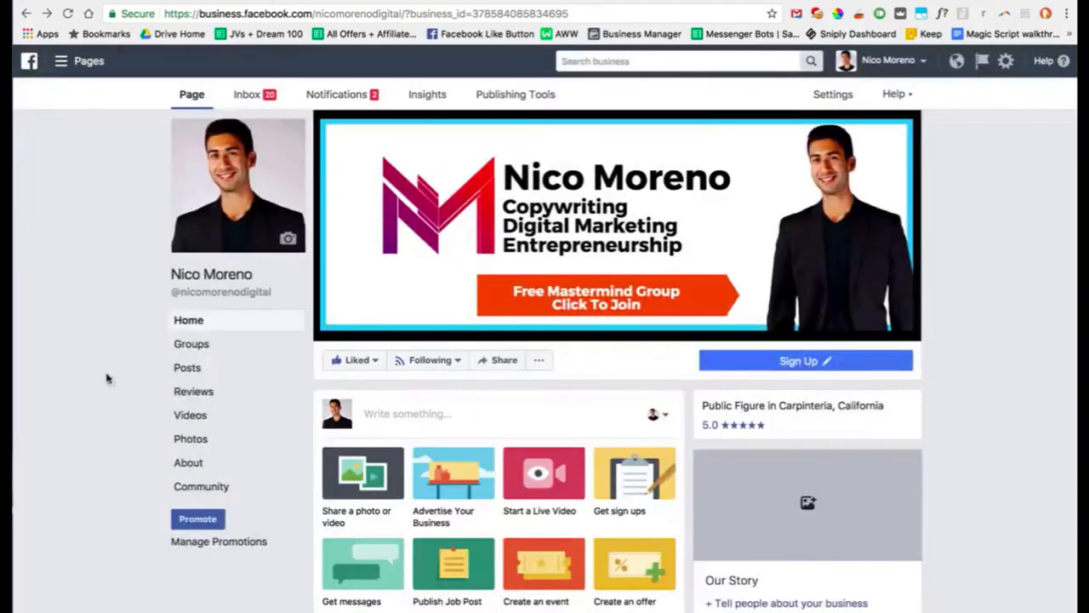
{"action": "scroll", "coordinate": [210, 354], "scroll_direction": "up", "scroll_amount": 1}
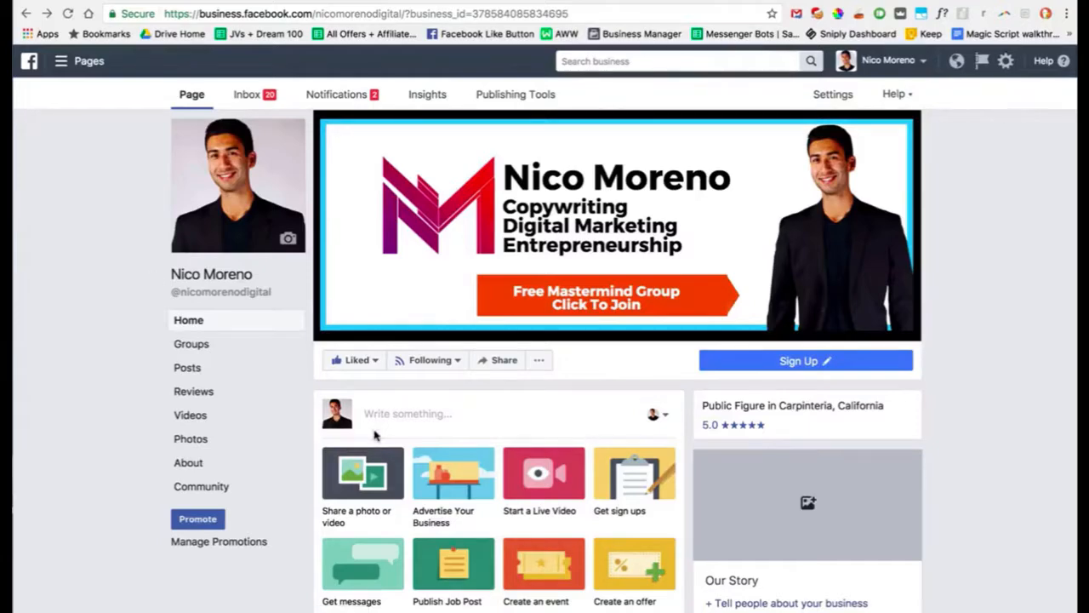
{"action": "scroll", "coordinate": [485, 442], "scroll_direction": "down", "scroll_amount": 3}
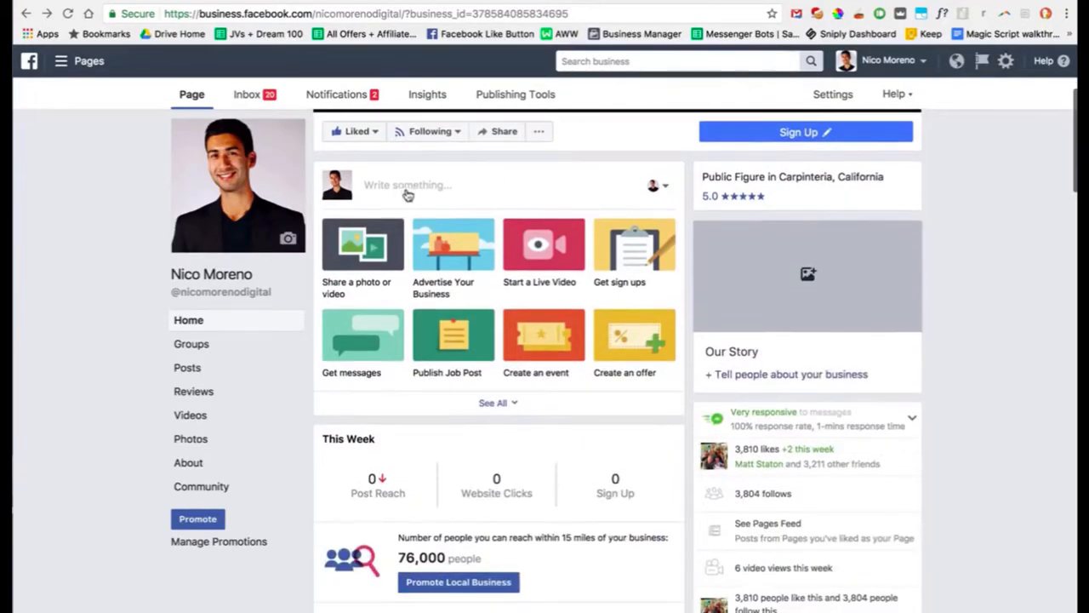
{"action": "scroll", "coordinate": [407, 195], "scroll_direction": "down", "scroll_amount": 8}
{"action": "scroll", "coordinate": [474, 450], "scroll_direction": "up", "scroll_amount": 10}
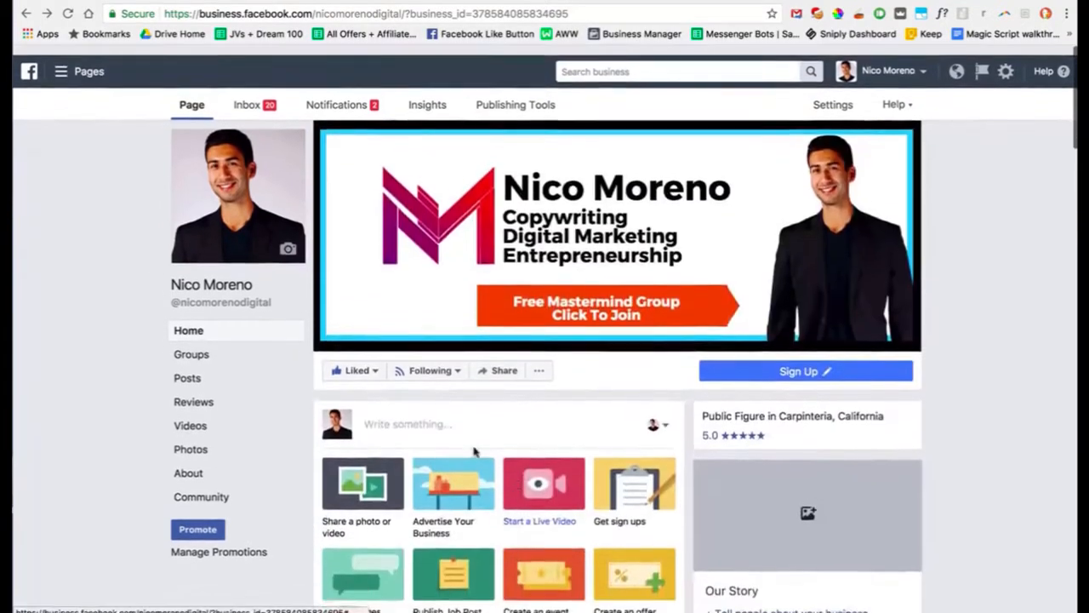
- Write a page post: "Hey! Wanna get a FREE $300 off coupon for my latest course? Comment below and say HECK YES to grab yours today!"
{"action": "left_click", "coordinate": [417, 425]}
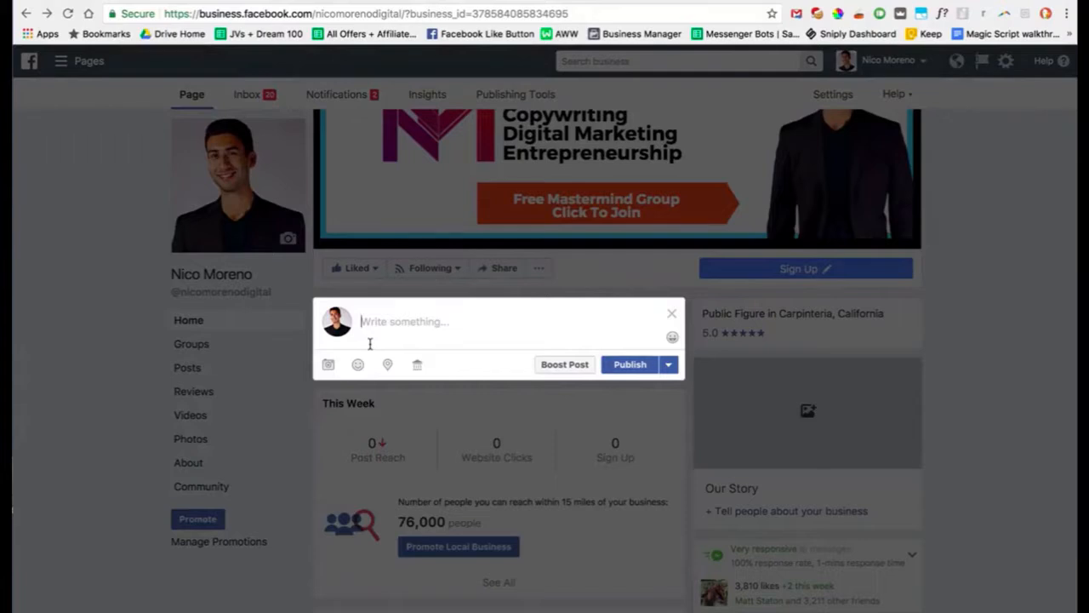
{"action": "type", "text": "Hey "}
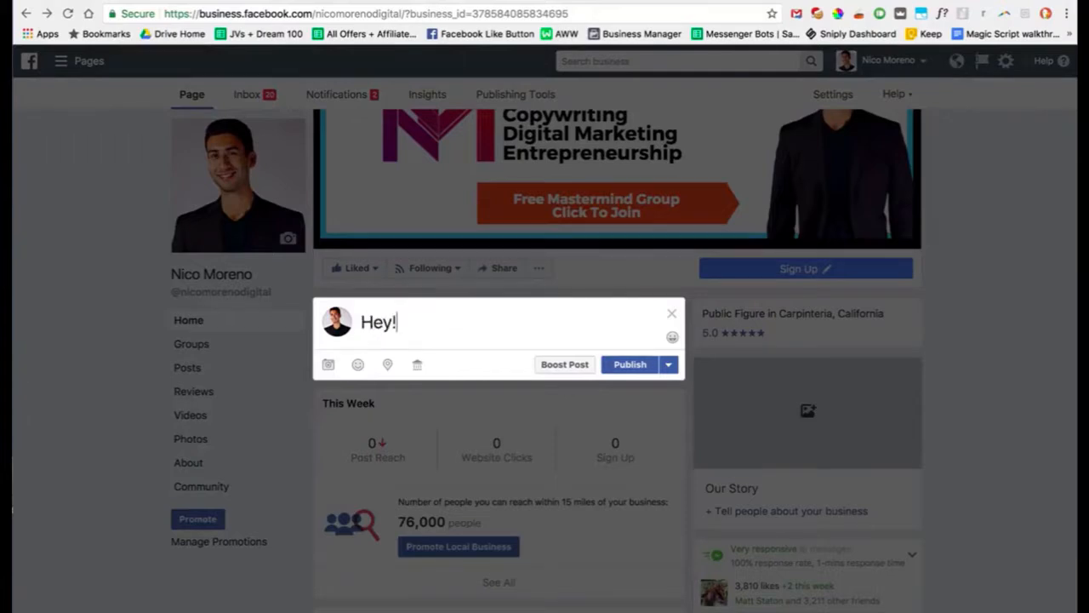
{"action": "type", "text": " W"}
{"action": "type", "text": "anna get a FREE $300 off coupon for my latest course? Comment below and say HECK YES to grab yours today!"}
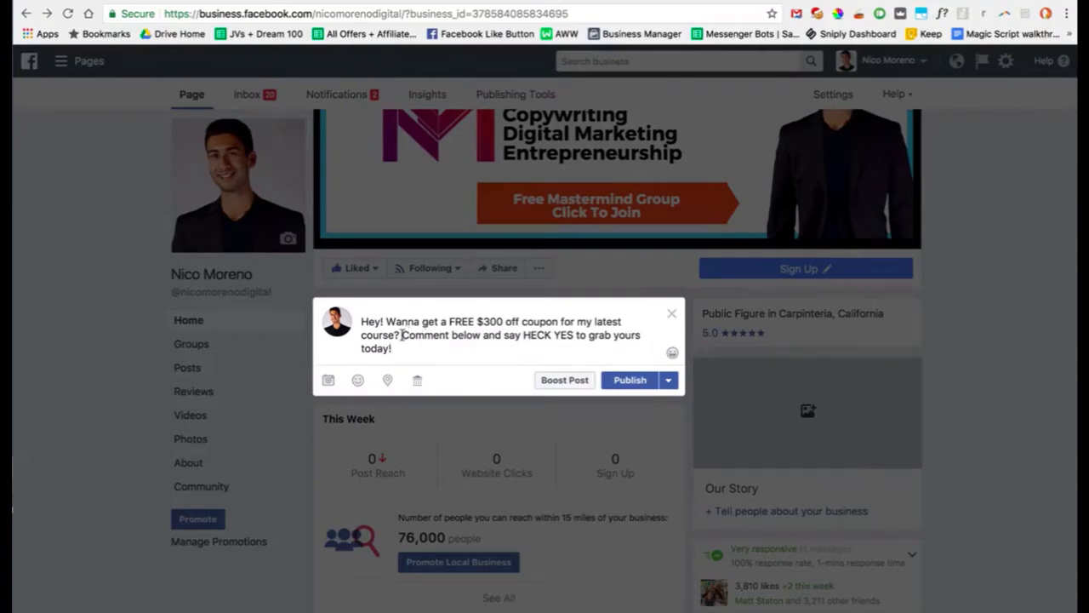
- Move the sentence starting "Comment below" into its own paragraph after a blank line, and publish the post
{"action": "left_click_drag", "start_coordinate": [403, 335], "coordinate": [455, 344]}
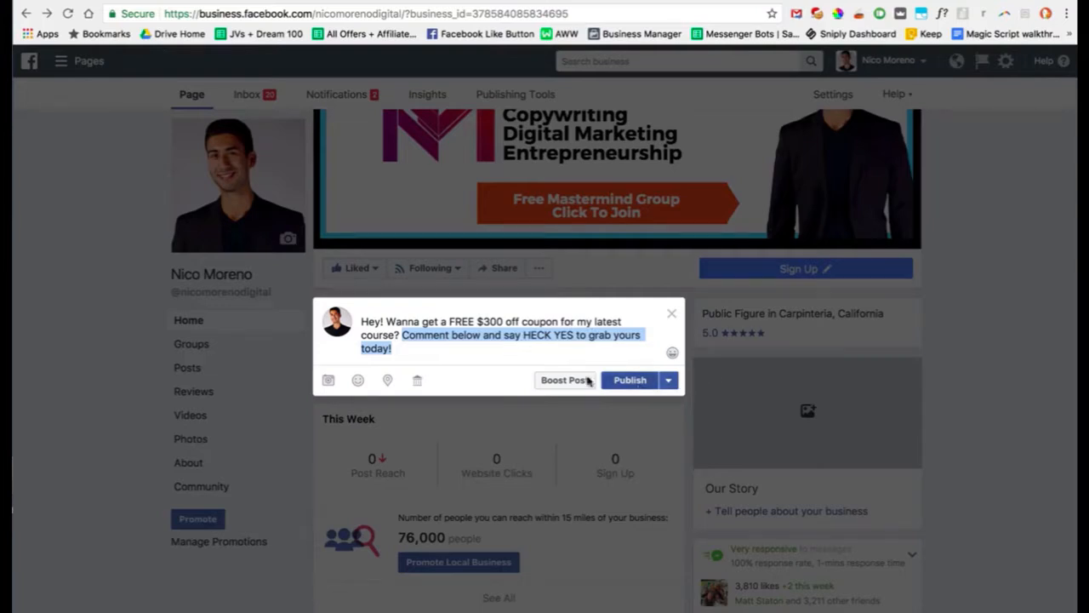
{"action": "left_click", "coordinate": [457, 352]}
{"action": "left_click", "coordinate": [402, 334]}
{"action": "key", "text": "Return"}
{"action": "key", "text": "Return"}
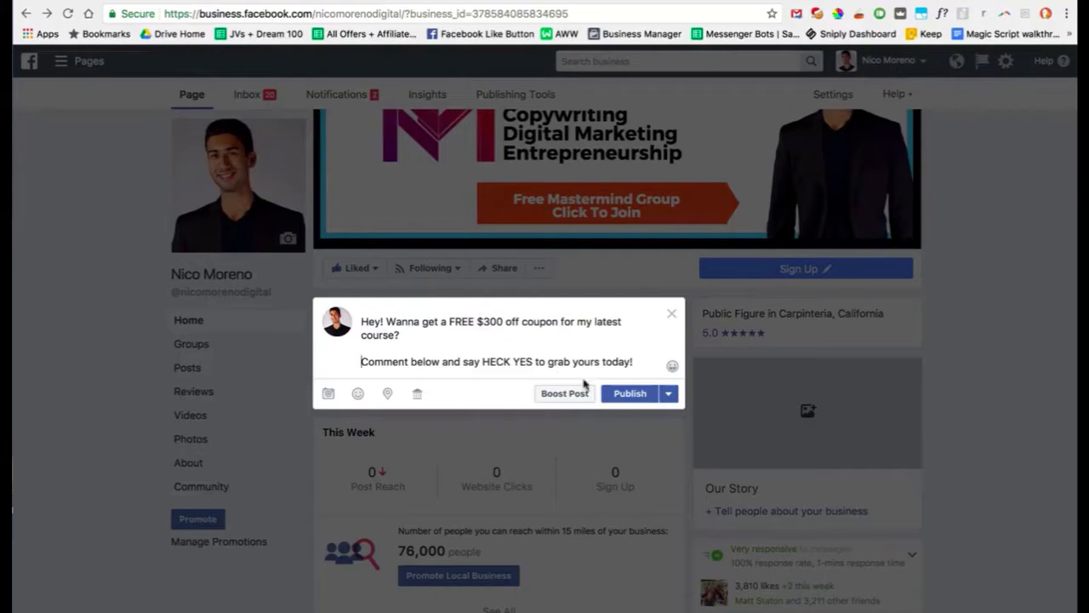
{"action": "left_click", "coordinate": [634, 395]}
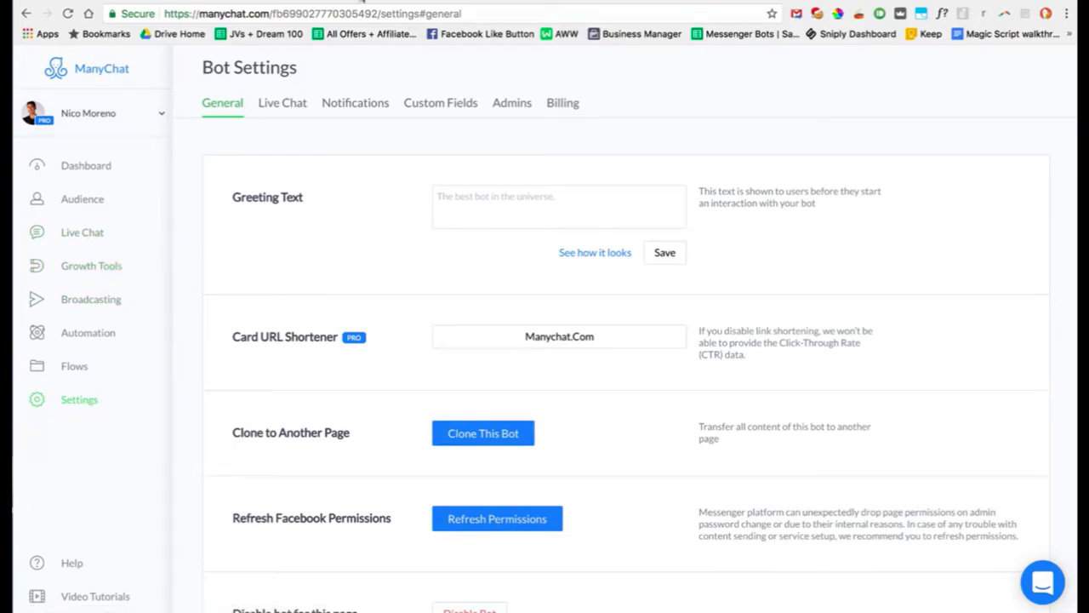
- Switch to ManyChat and open the list of growth tools
{"action": "left_click", "coordinate": [353, 1]}
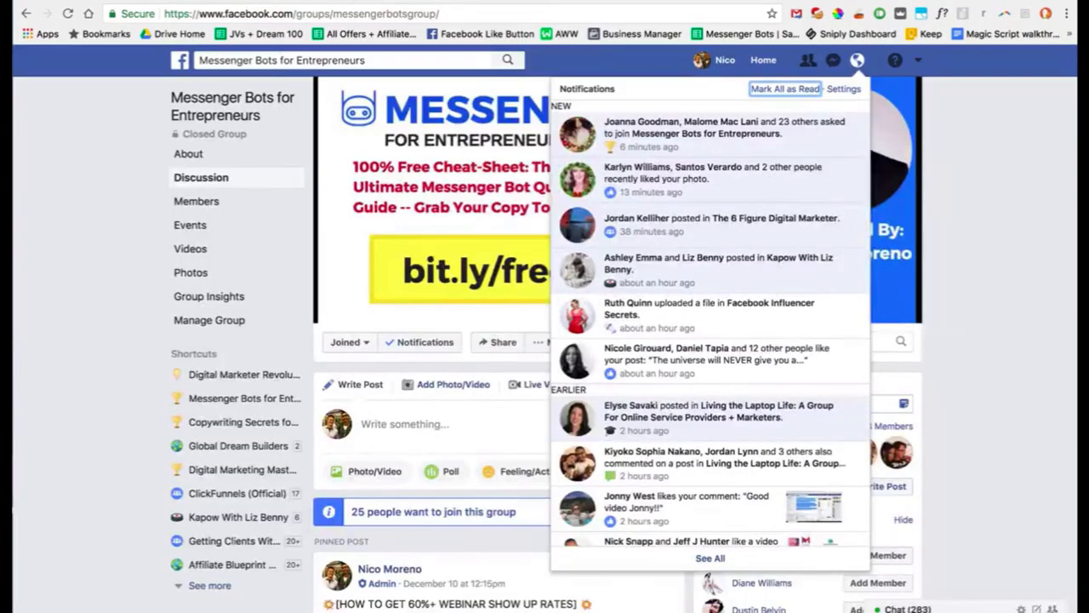
{"action": "left_click", "coordinate": [328, 1]}
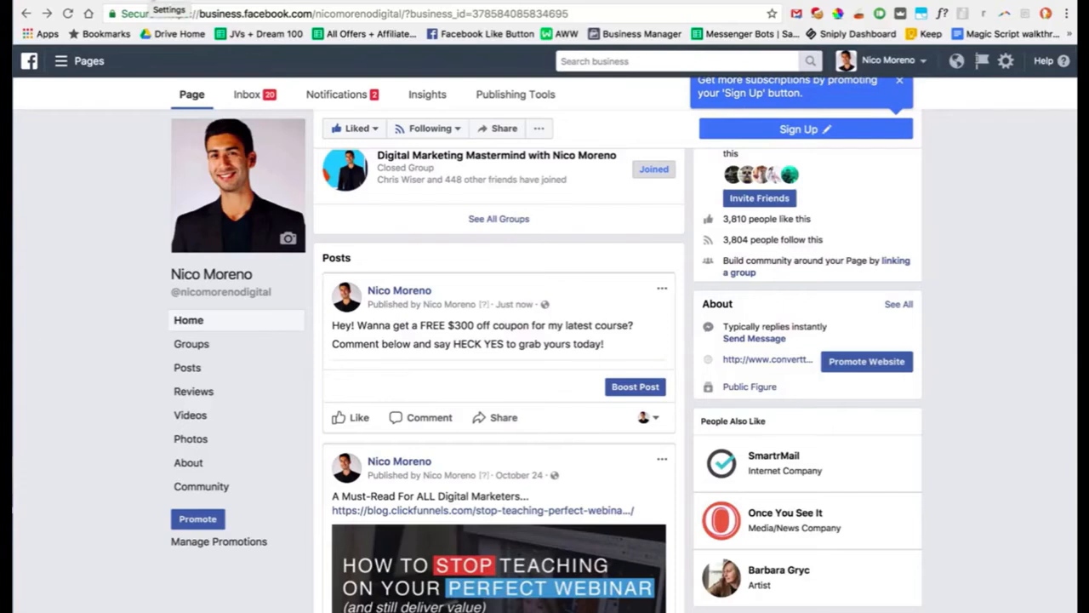
{"action": "left_click", "coordinate": [163, 1]}
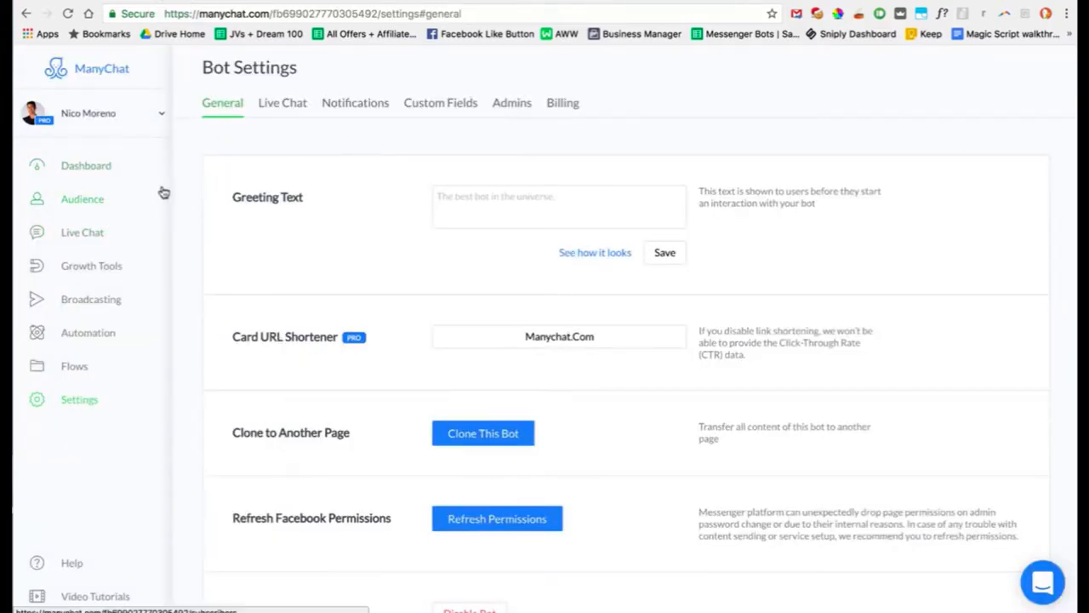
{"action": "left_click", "coordinate": [105, 270]}
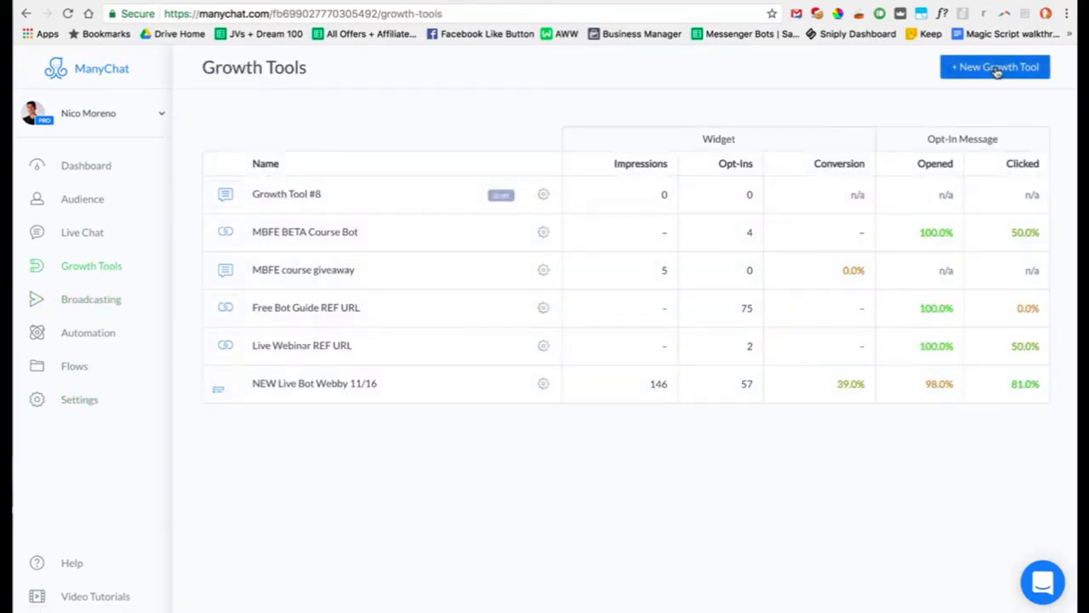
- Create a new growth tool of the Facebook Comments type
{"action": "left_click", "coordinate": [995, 69]}
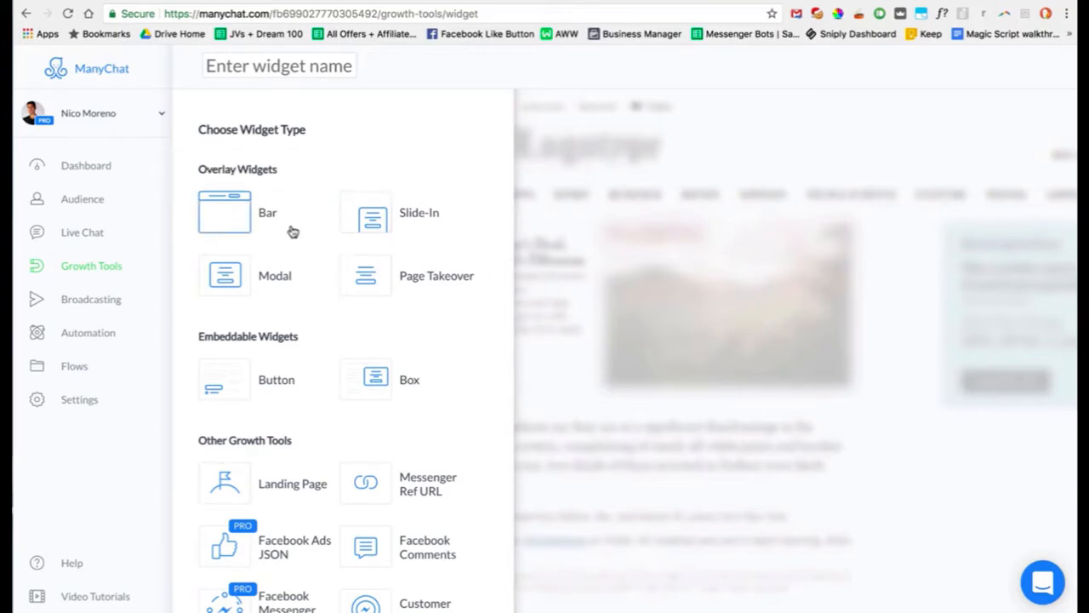
{"action": "scroll", "coordinate": [315, 259], "scroll_direction": "down", "scroll_amount": 2}
{"action": "scroll", "coordinate": [312, 284], "scroll_direction": "up", "scroll_amount": 2}
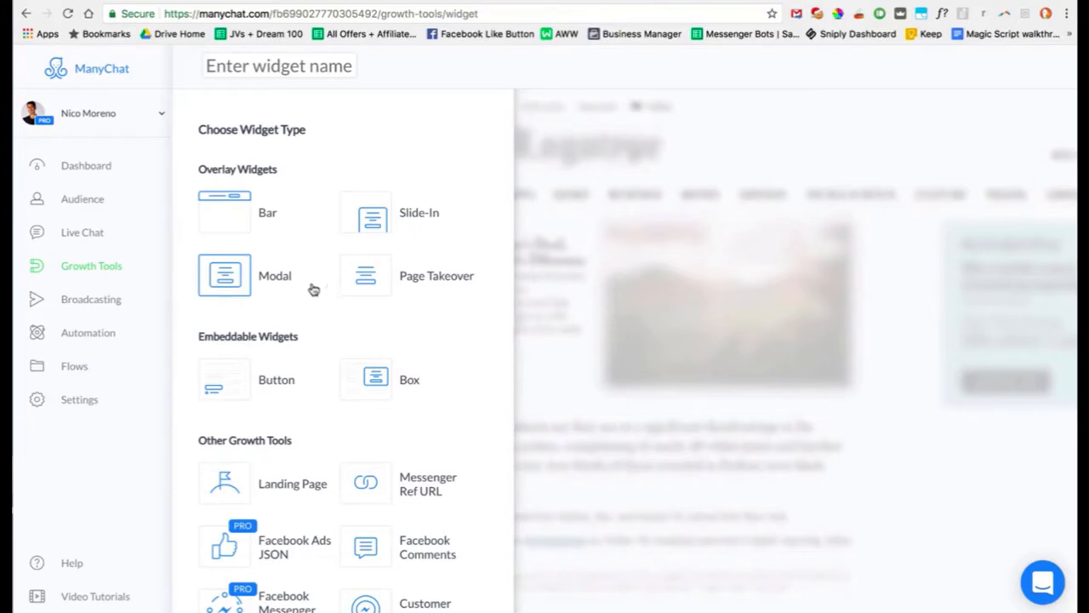
{"action": "scroll", "coordinate": [312, 287], "scroll_direction": "down", "scroll_amount": 1}
{"action": "scroll", "coordinate": [266, 255], "scroll_direction": "up", "scroll_amount": 1}
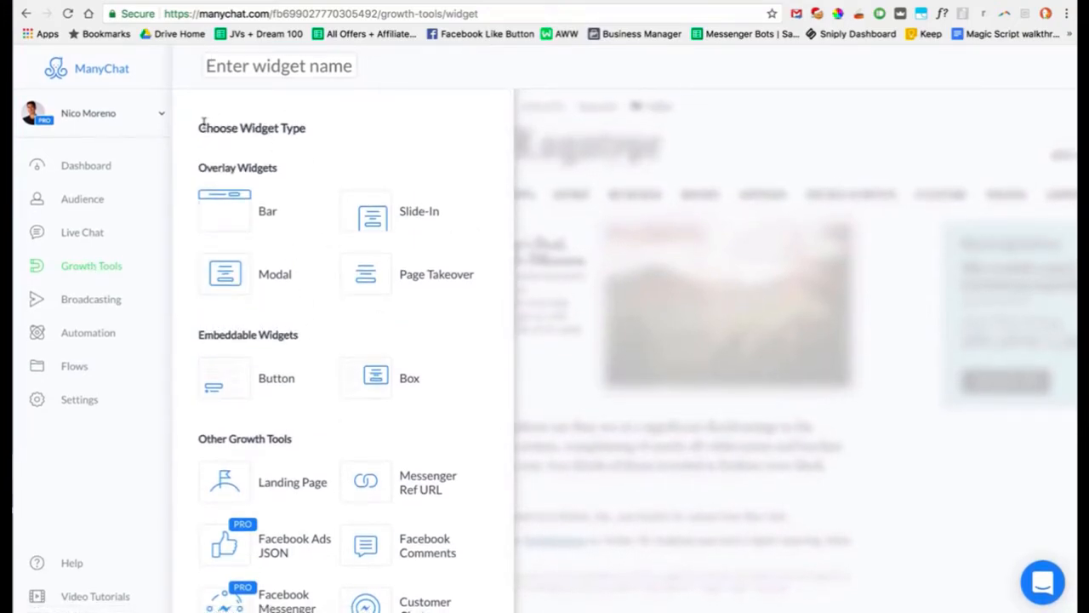
{"action": "scroll", "coordinate": [268, 209], "scroll_direction": "down", "scroll_amount": 1}
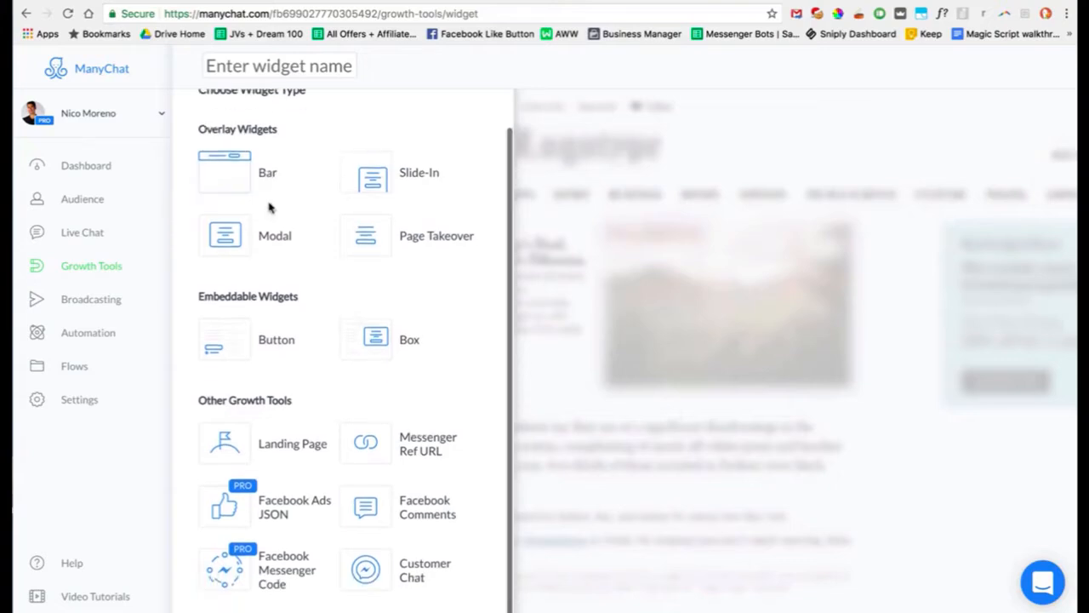
{"action": "left_click", "coordinate": [366, 508]}
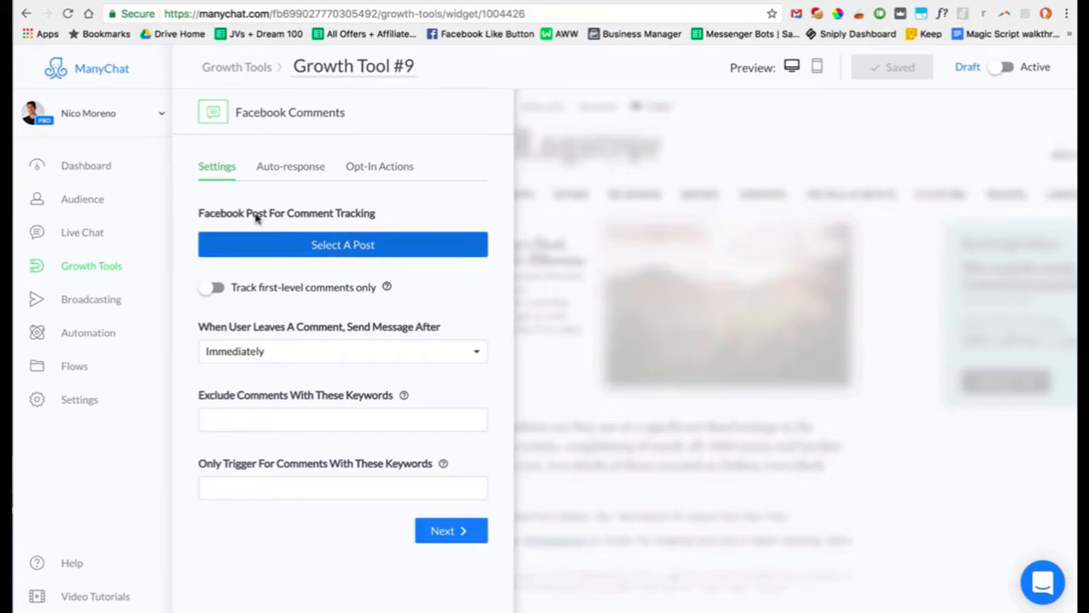
- Choose the newly published $300 off coupon post as the Facebook post for comment tracking
{"action": "left_click", "coordinate": [321, 246]}
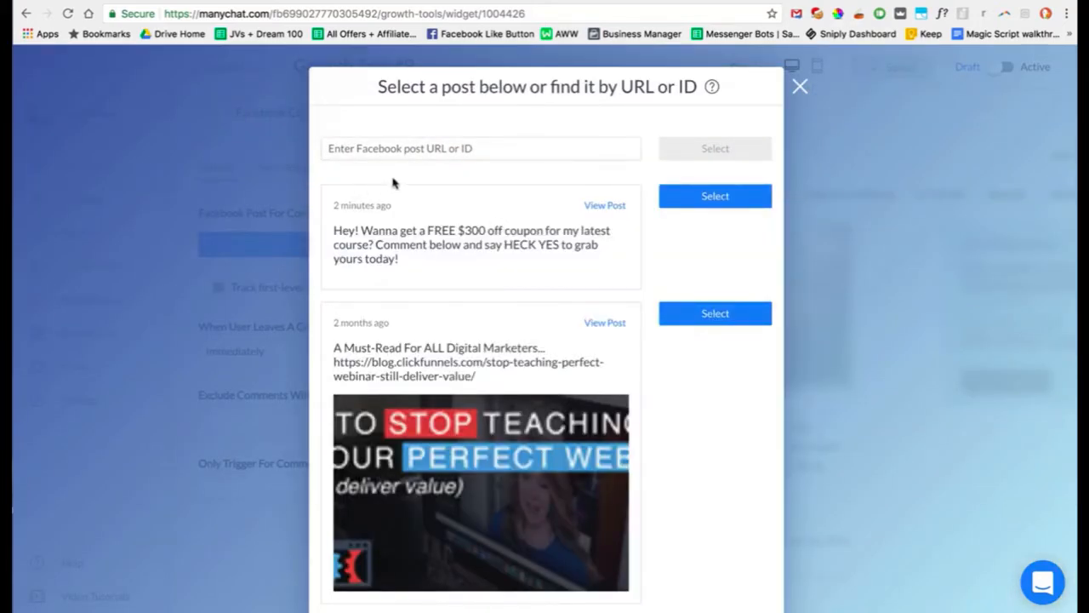
{"action": "scroll", "coordinate": [496, 204], "scroll_direction": "down", "scroll_amount": 3}
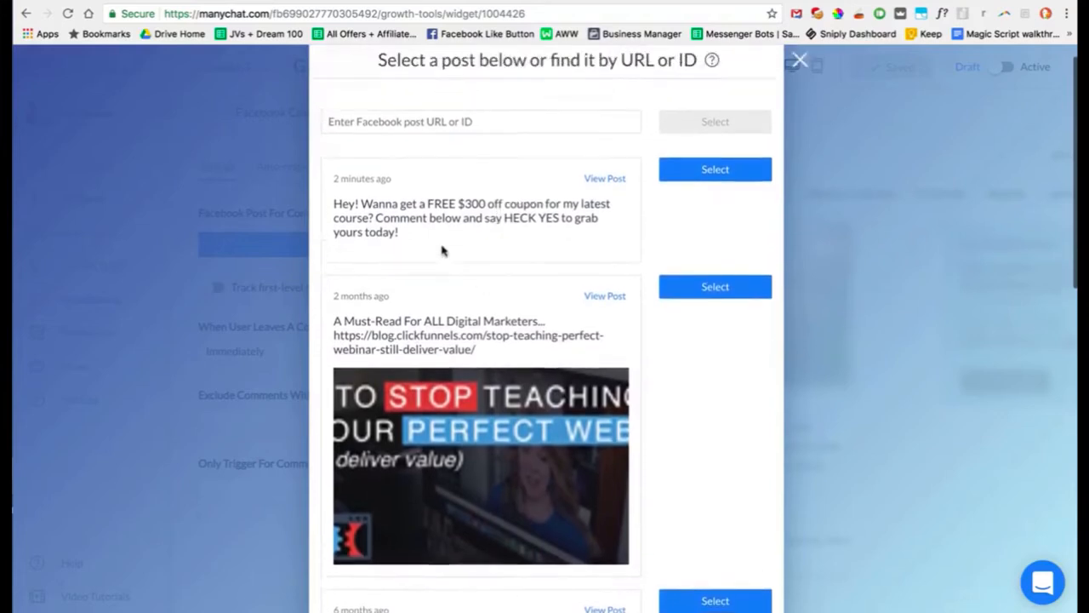
{"action": "scroll", "coordinate": [442, 250], "scroll_direction": "up", "scroll_amount": 3}
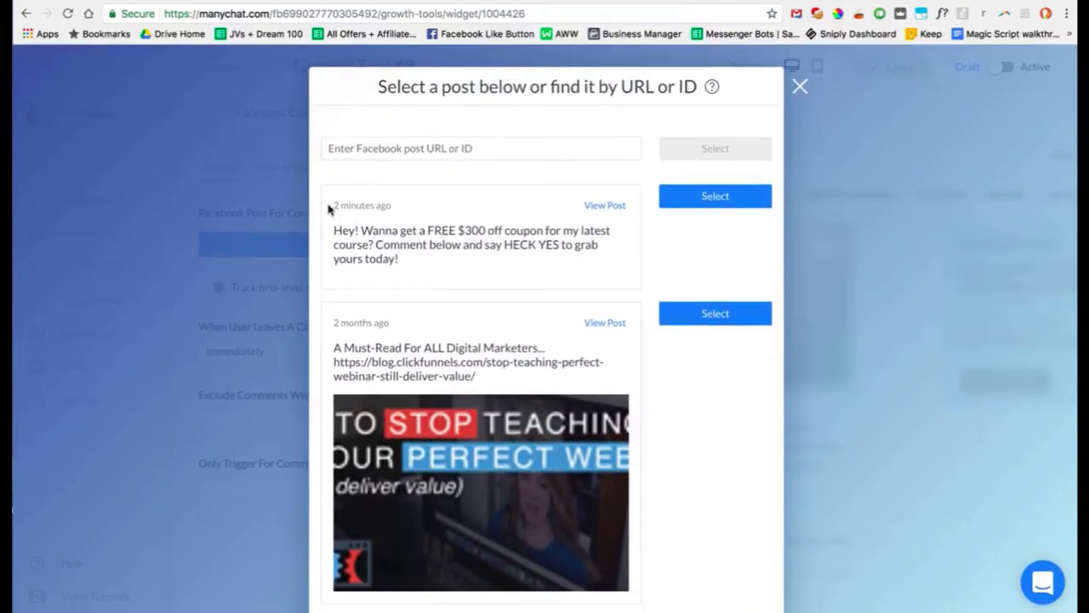
{"action": "left_click_drag", "start_coordinate": [444, 206], "coordinate": [330, 202]}
{"action": "left_click", "coordinate": [712, 195]}
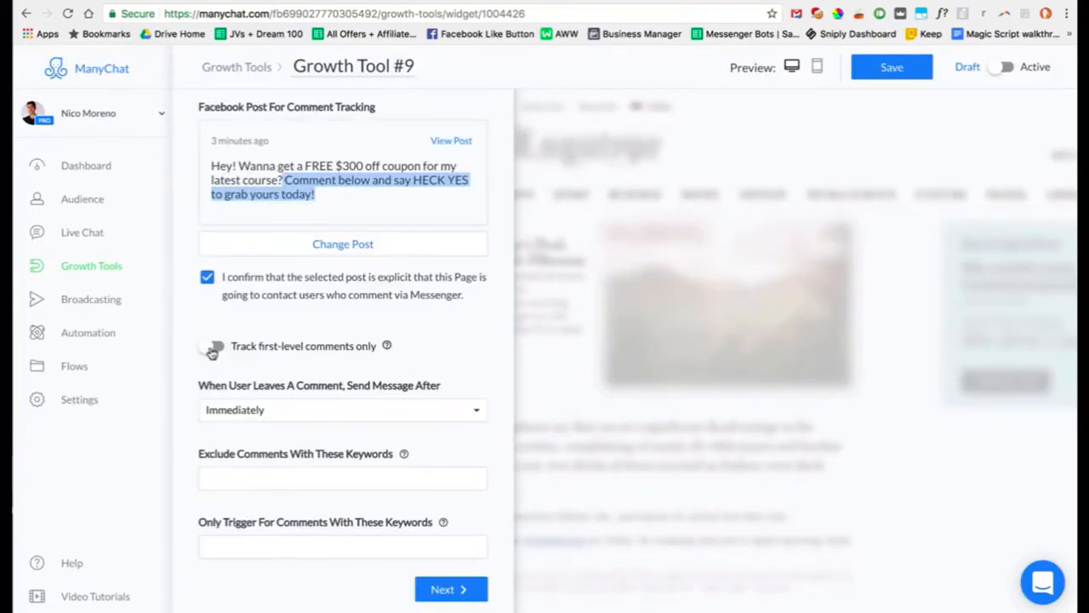
- Turn on tracking of first-level comments only and keep the message delay at Immediately
{"action": "left_click", "coordinate": [211, 348]}
{"action": "mouse_move", "coordinate": [389, 346]}
{"action": "left_click", "coordinate": [246, 410]}
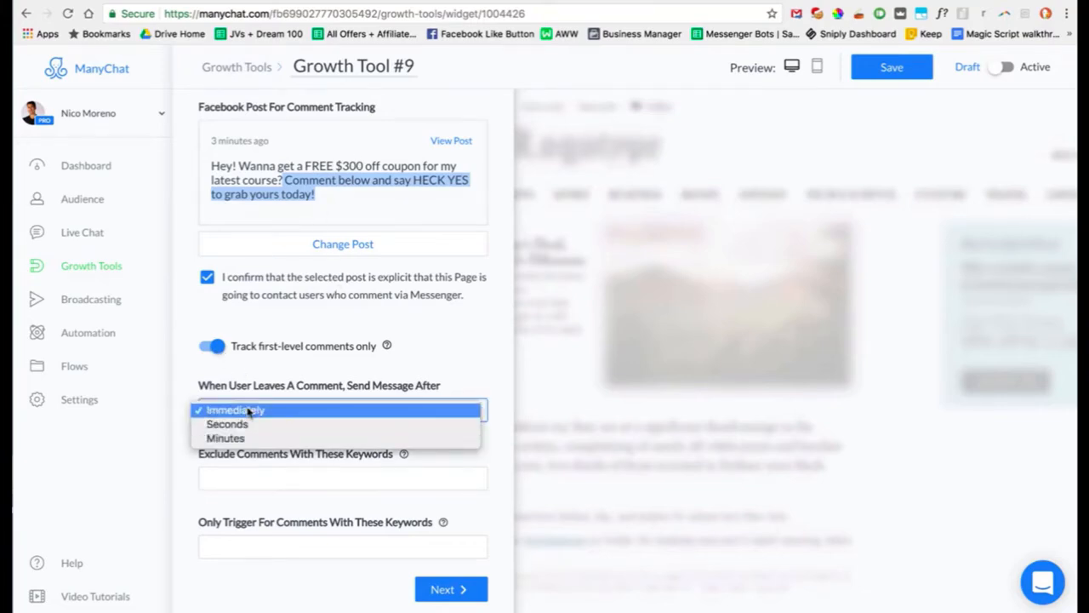
{"action": "left_click", "coordinate": [402, 369]}
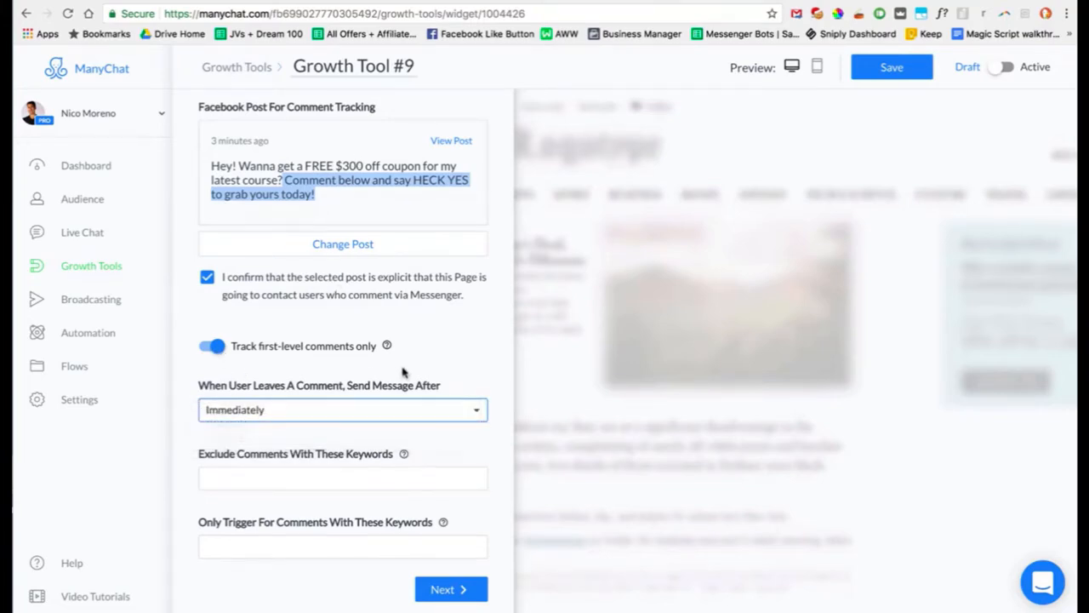
- Try excluding comments with the keywords "scam, lame, rip off", and clear the entry again
{"action": "left_click", "coordinate": [348, 473]}
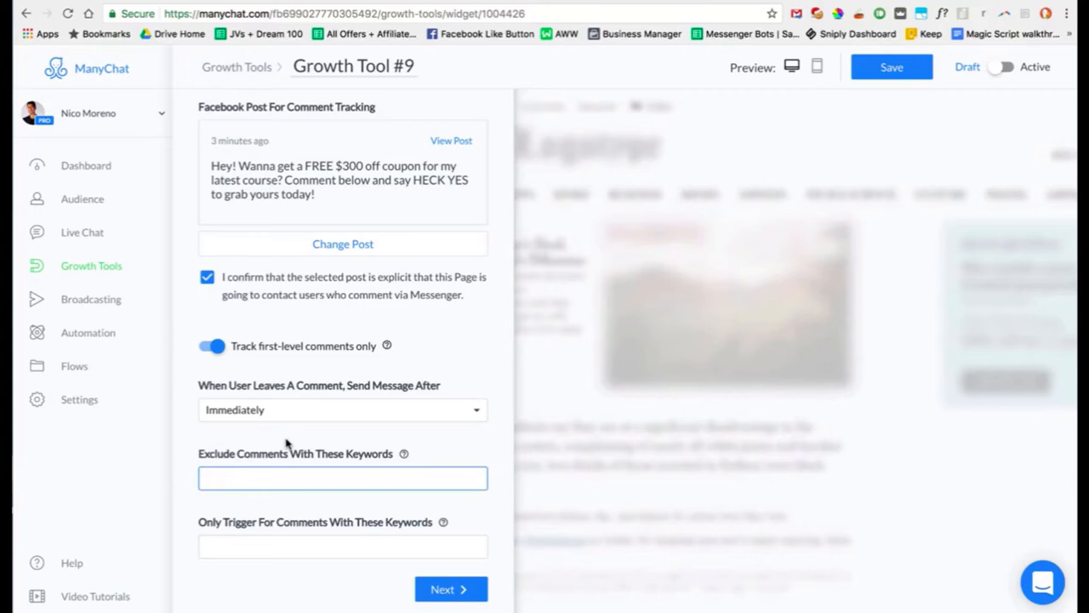
{"action": "type", "text": "scam, lame, rip off"}
{"action": "left_click_drag", "start_coordinate": [329, 475], "coordinate": [15, 457]}
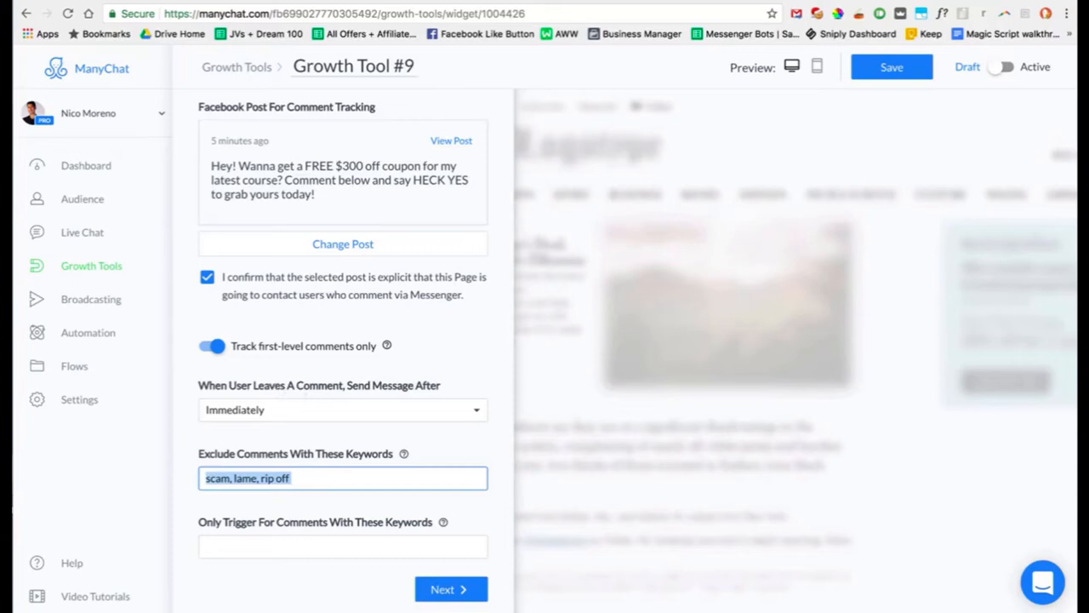
{"action": "key", "text": "BackSpace"}
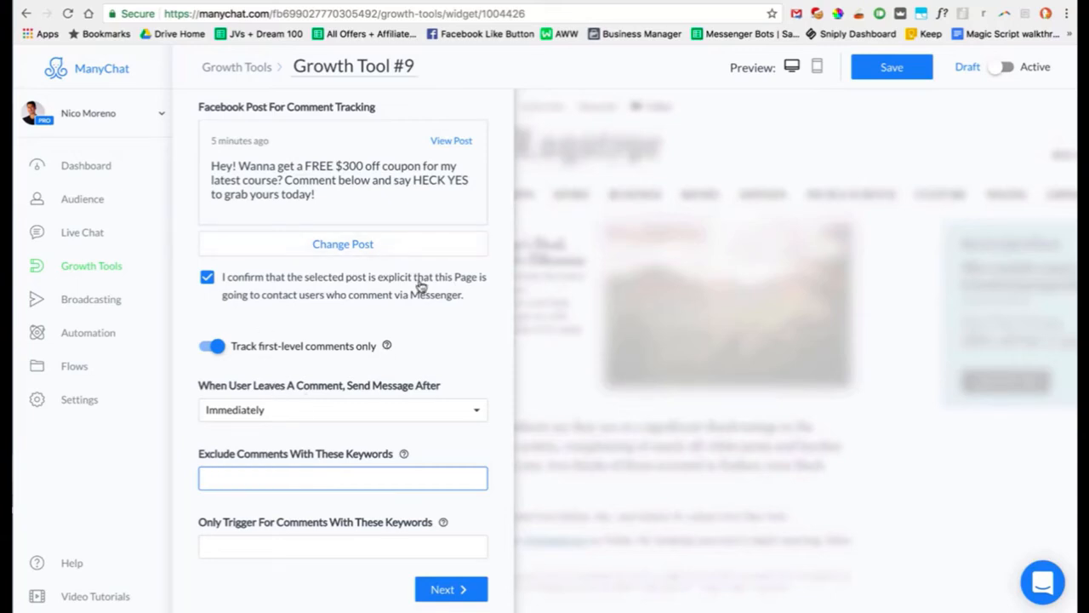
- Leave the only-trigger keywords empty and continue to the auto-response message to commenters
{"action": "left_click", "coordinate": [229, 548]}
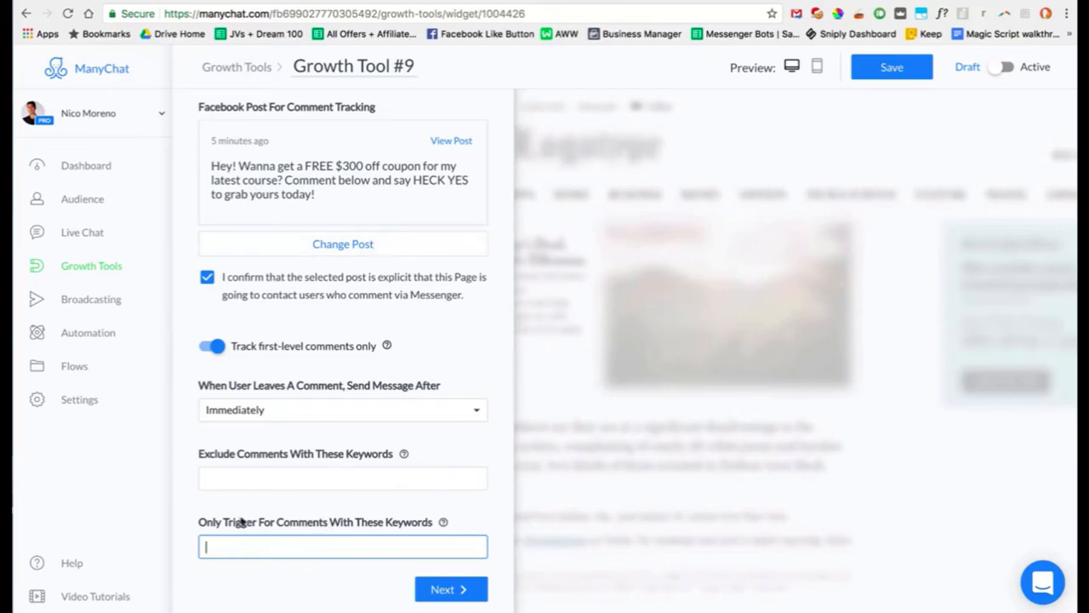
{"action": "left_click_drag", "start_coordinate": [416, 179], "coordinate": [474, 185]}
{"action": "left_click", "coordinate": [431, 178]}
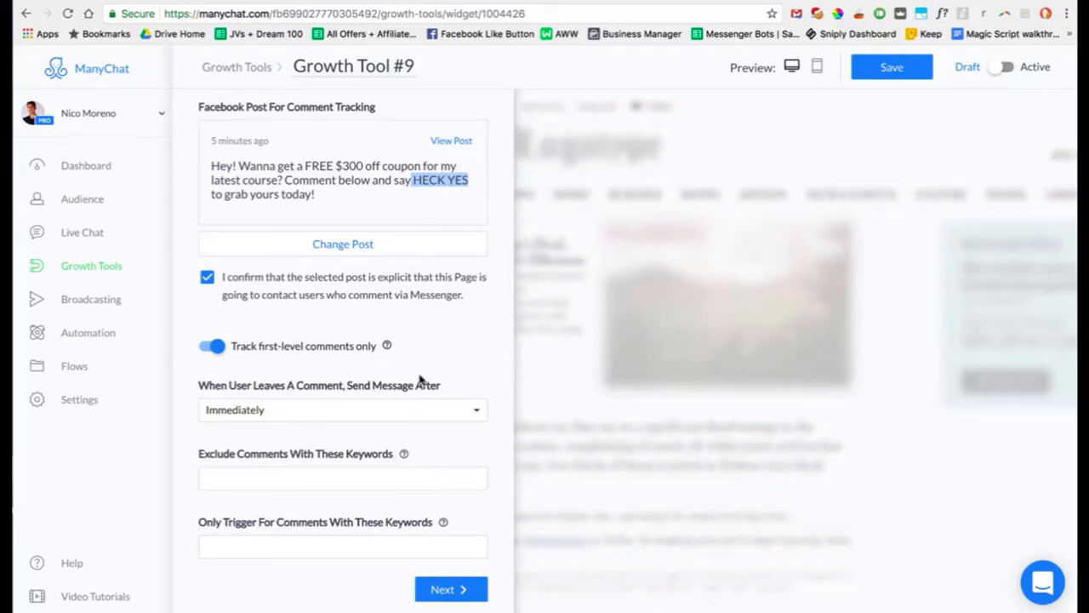
{"action": "left_click", "coordinate": [443, 591]}
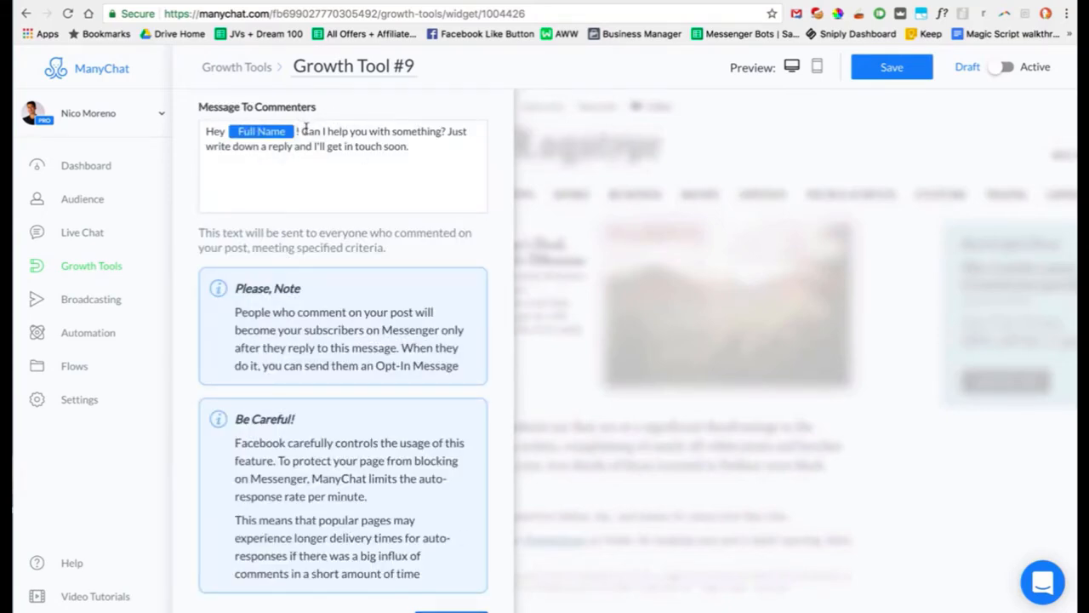
- Switch the name variable in the message to commenters to First Name
{"action": "left_click_drag", "start_coordinate": [302, 129], "coordinate": [446, 169]}
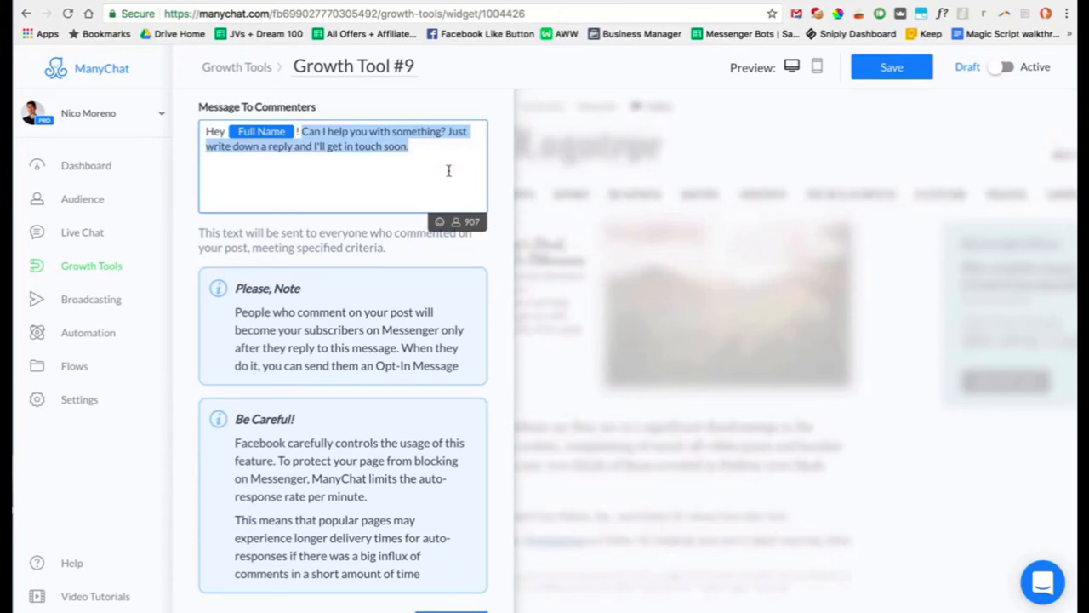
{"action": "scroll", "coordinate": [449, 171], "scroll_direction": "down", "scroll_amount": 1}
{"action": "scroll", "coordinate": [449, 171], "scroll_direction": "up", "scroll_amount": 4}
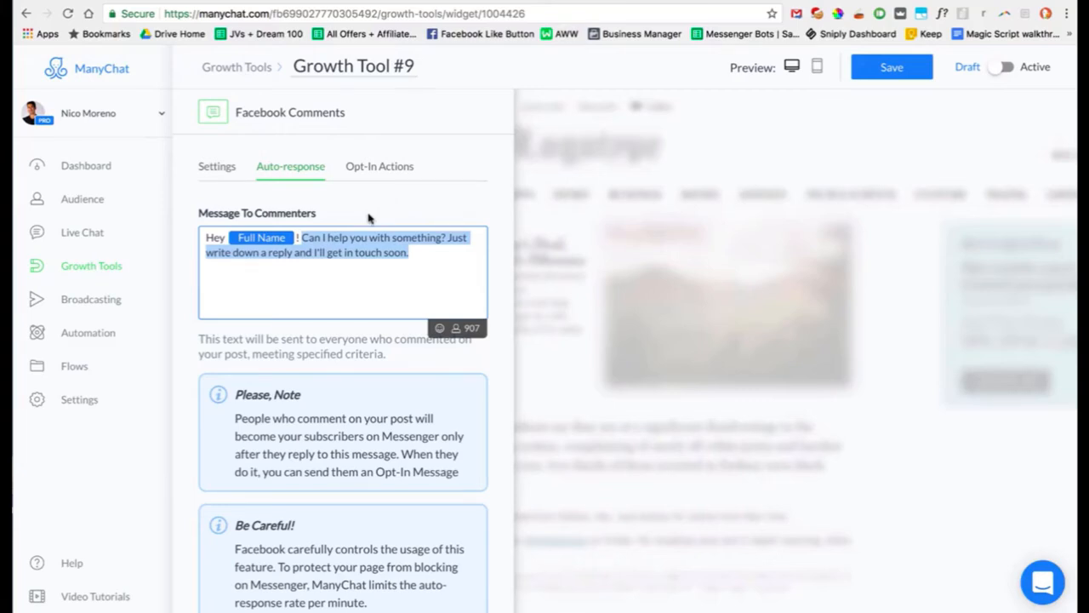
{"action": "left_click", "coordinate": [268, 242]}
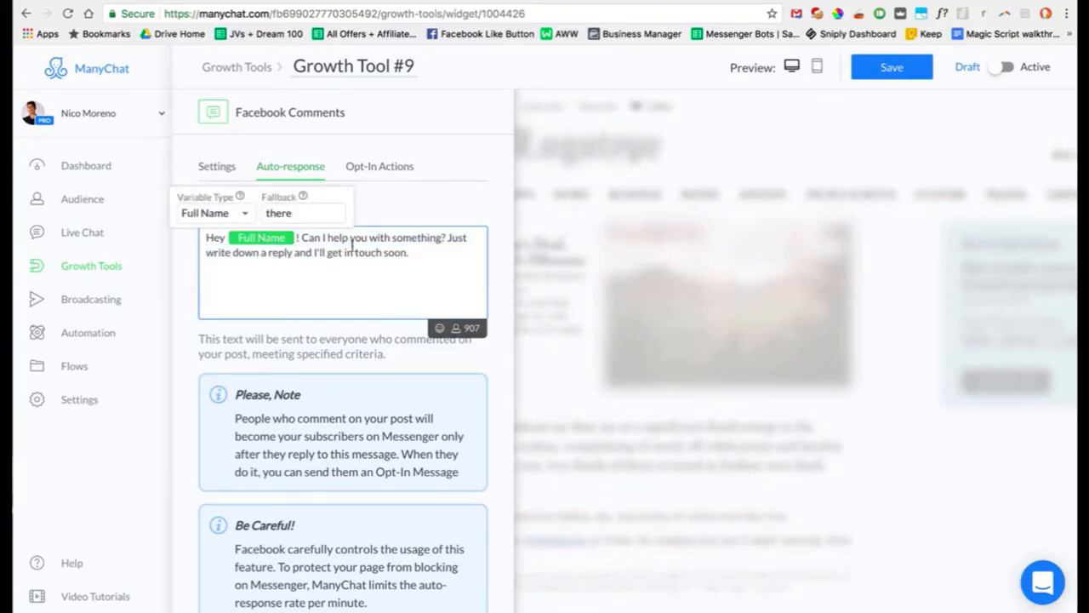
{"action": "left_click", "coordinate": [248, 214]}
{"action": "left_click", "coordinate": [236, 185]}
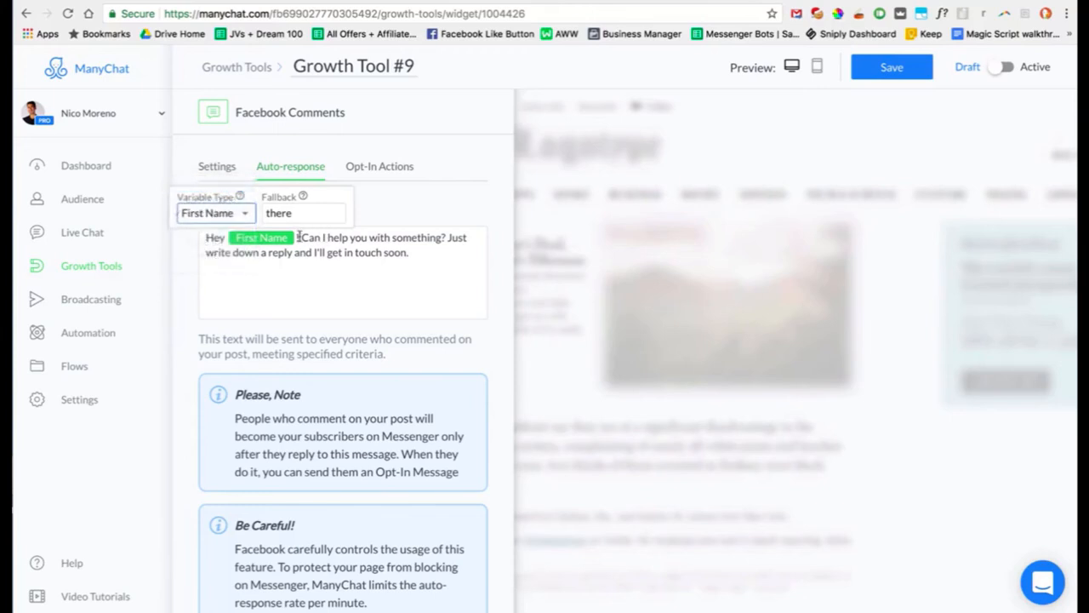
- Replace the message text following the greeting with a sunglasses emoji and "Thanks for subscribing! Your free $300 coupon is on its way!"
{"action": "left_click", "coordinate": [454, 292]}
{"action": "left_click", "coordinate": [440, 330]}
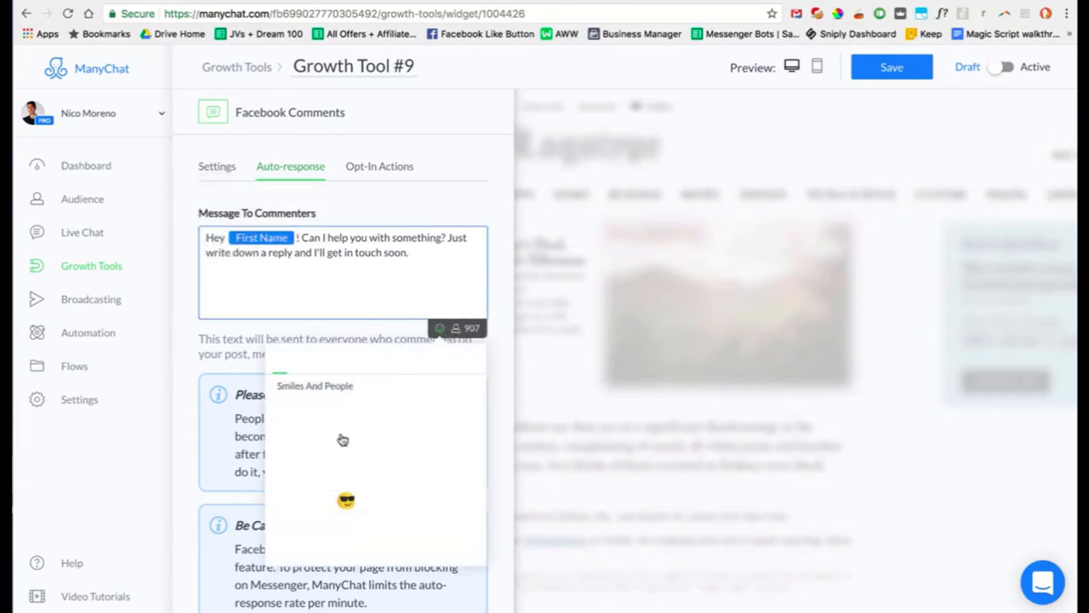
{"action": "left_click", "coordinate": [344, 499]}
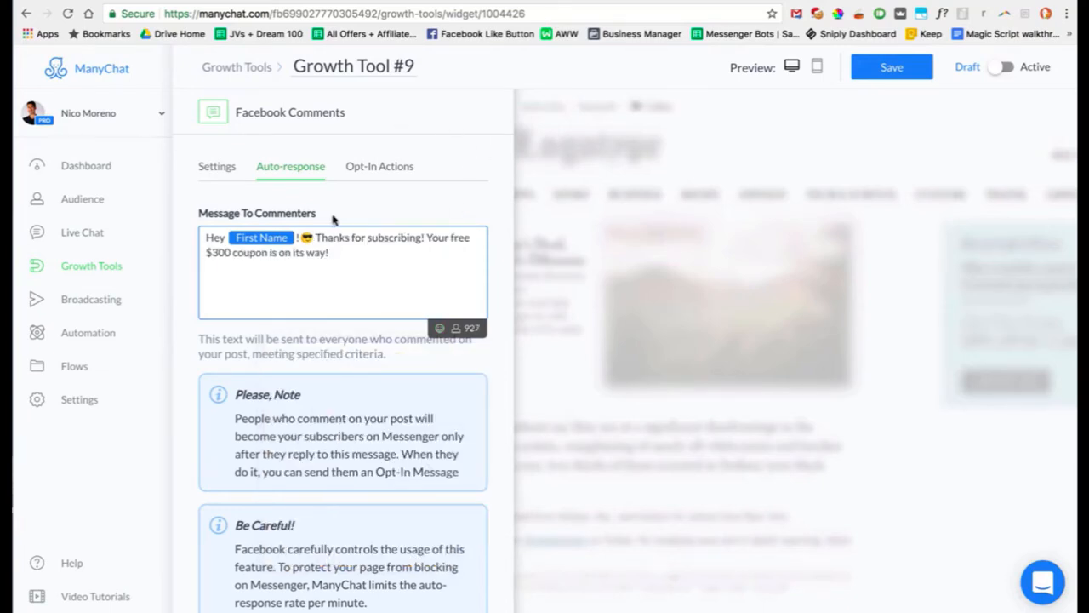
- In the opt-in actions, send the message to everyone who replies, add subscribers to Live Bot Webinar Sequence, and activate the growth tool
{"action": "scroll", "coordinate": [371, 353], "scroll_direction": "down", "scroll_amount": 3}
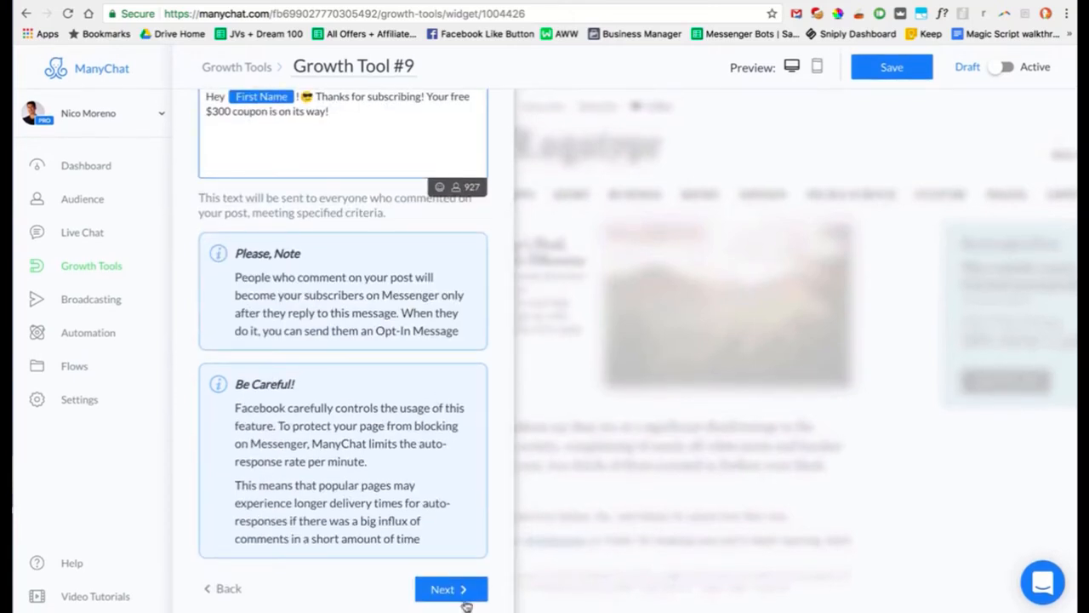
{"action": "scroll", "coordinate": [467, 553], "scroll_direction": "up", "scroll_amount": 2}
{"action": "scroll", "coordinate": [468, 544], "scroll_direction": "down", "scroll_amount": 2}
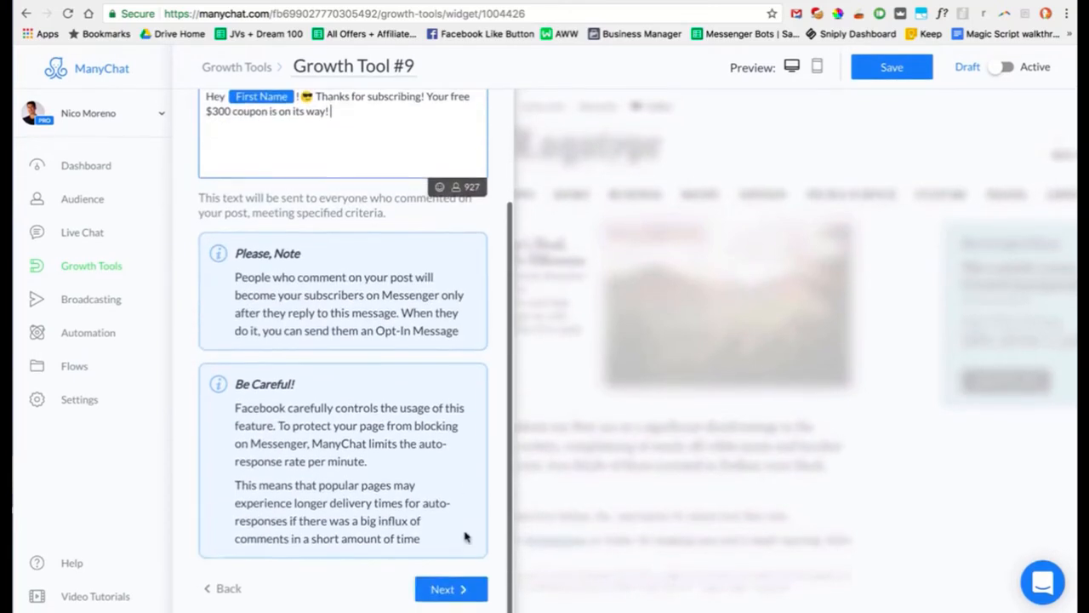
{"action": "left_click", "coordinate": [451, 588]}
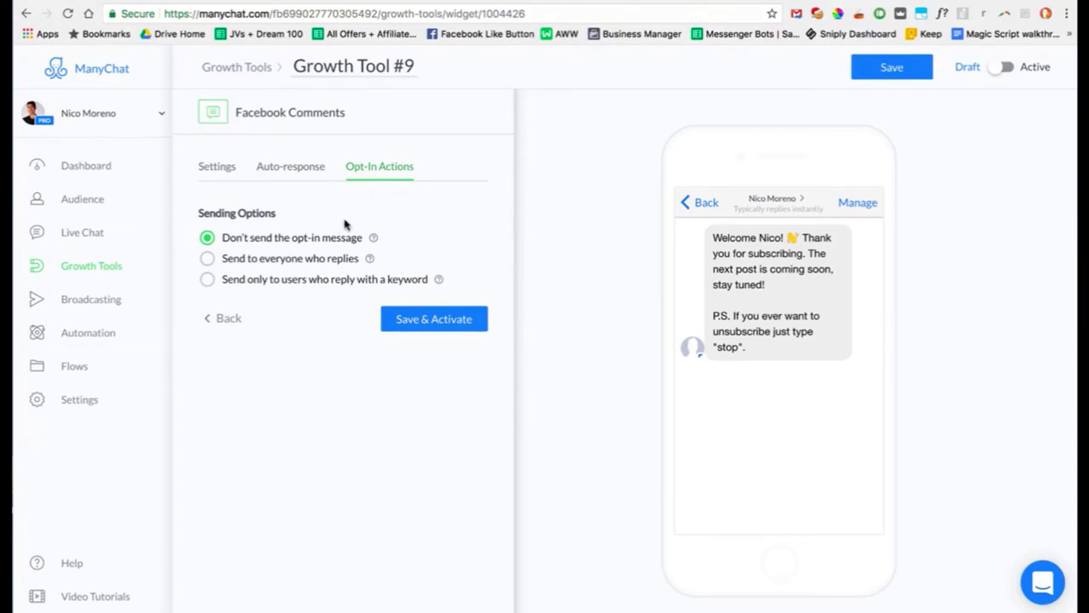
{"action": "left_click", "coordinate": [209, 259]}
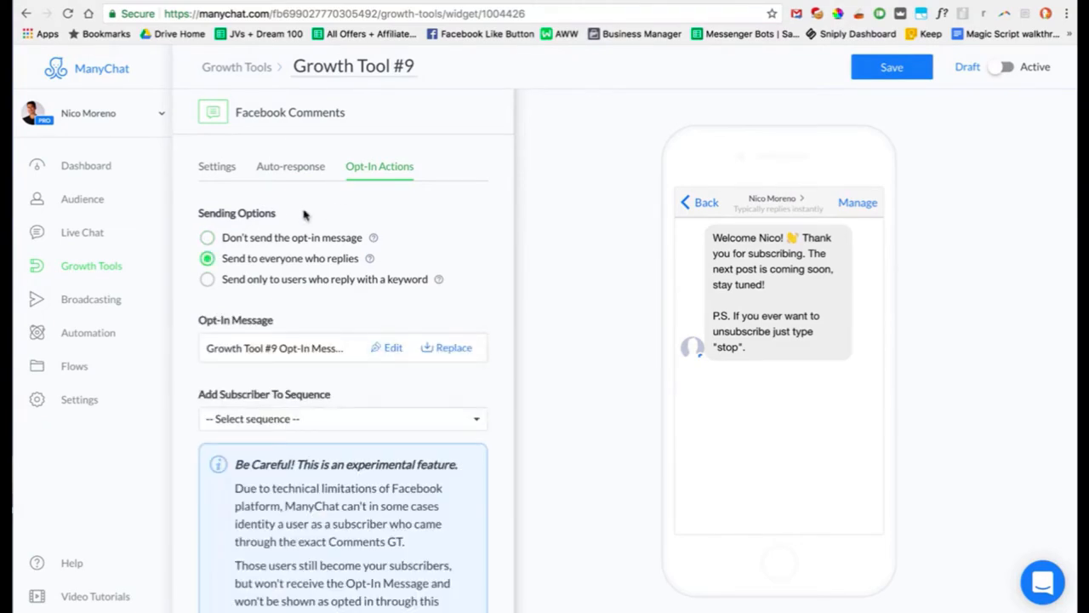
{"action": "scroll", "coordinate": [304, 216], "scroll_direction": "down", "scroll_amount": 1}
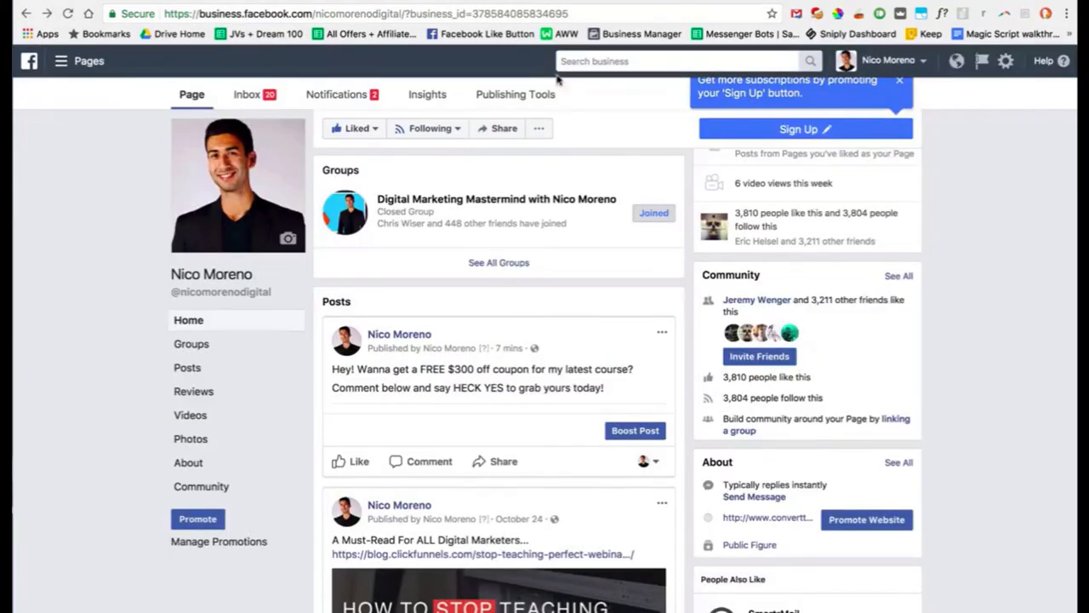
- Switch to the Facebook page, open the comment field under the $300 off coupon post, and return to ManyChat
{"action": "scroll", "coordinate": [469, 382], "scroll_direction": "down", "scroll_amount": 1}
{"action": "left_click", "coordinate": [428, 406]}
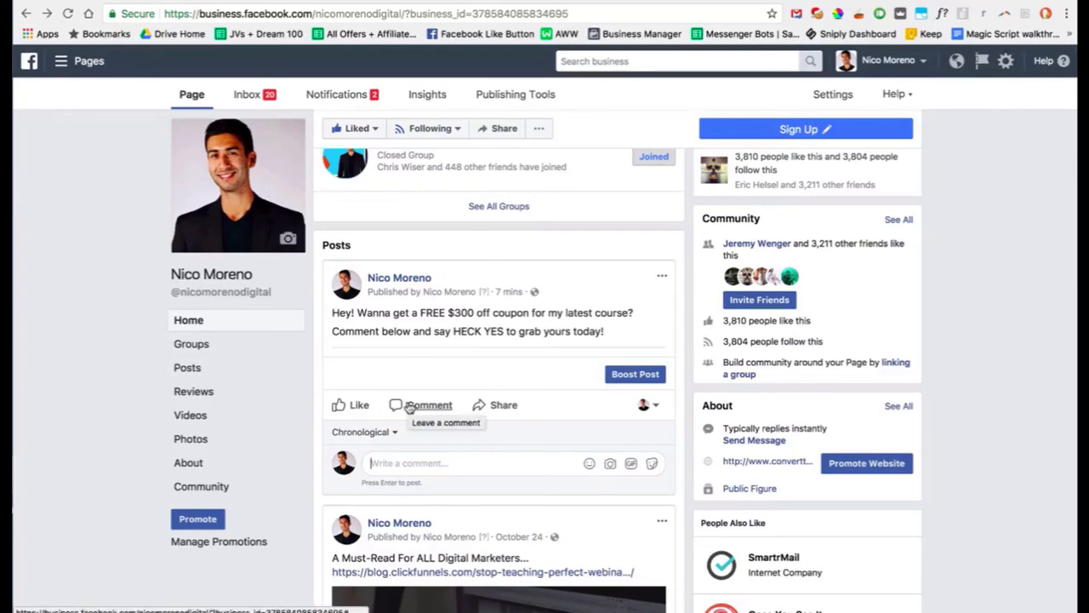
{"action": "left_click", "coordinate": [175, 2]}
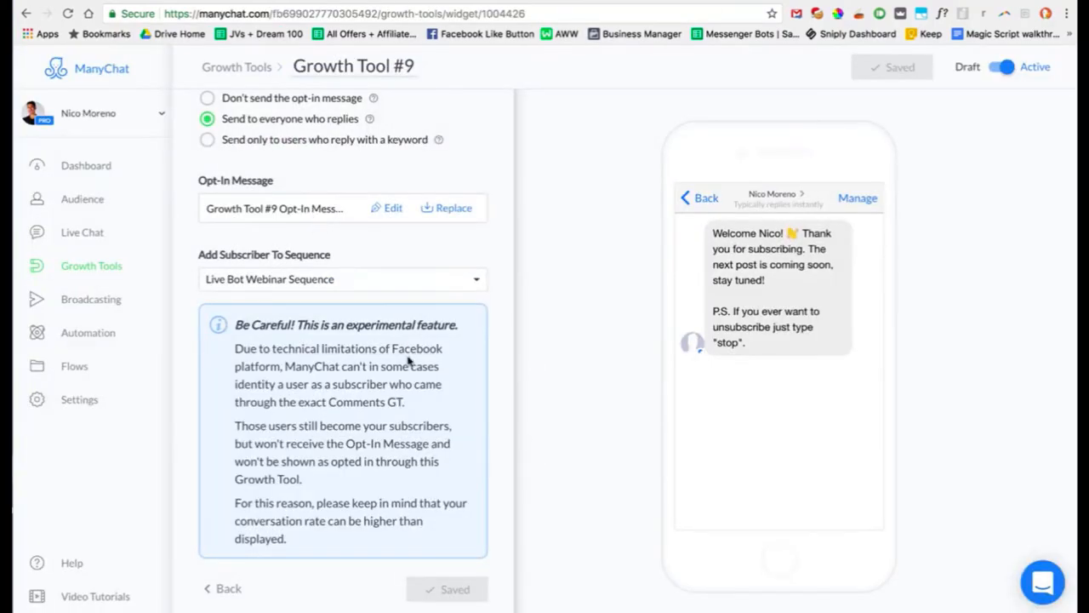